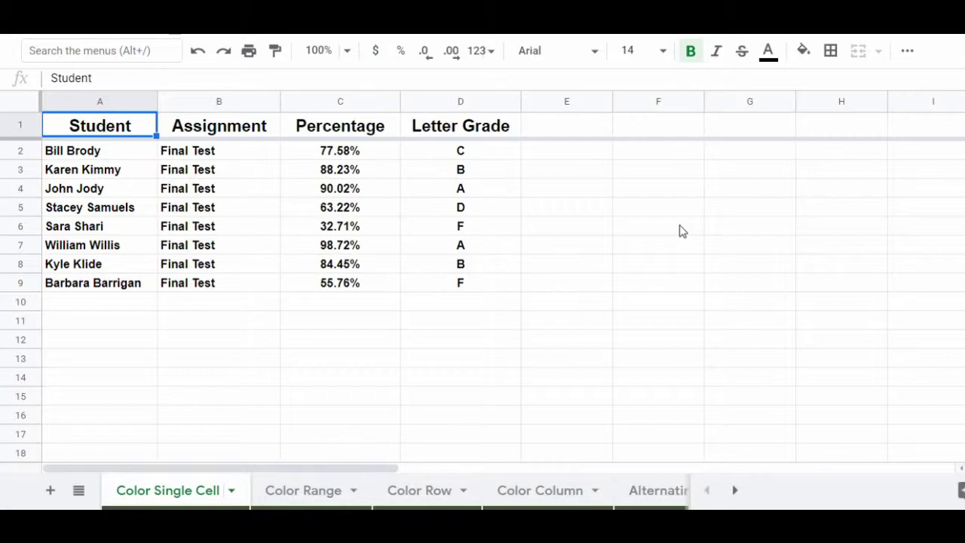
- Fill the 32.71% percentage cell C6 with red
{"action": "left_click", "coordinate": [386, 232]}
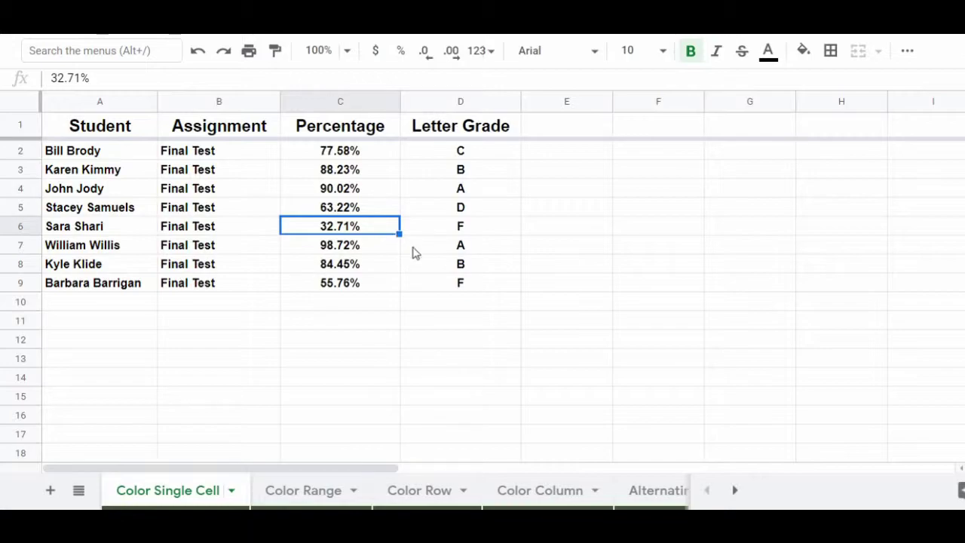
{"action": "left_click", "coordinate": [800, 55]}
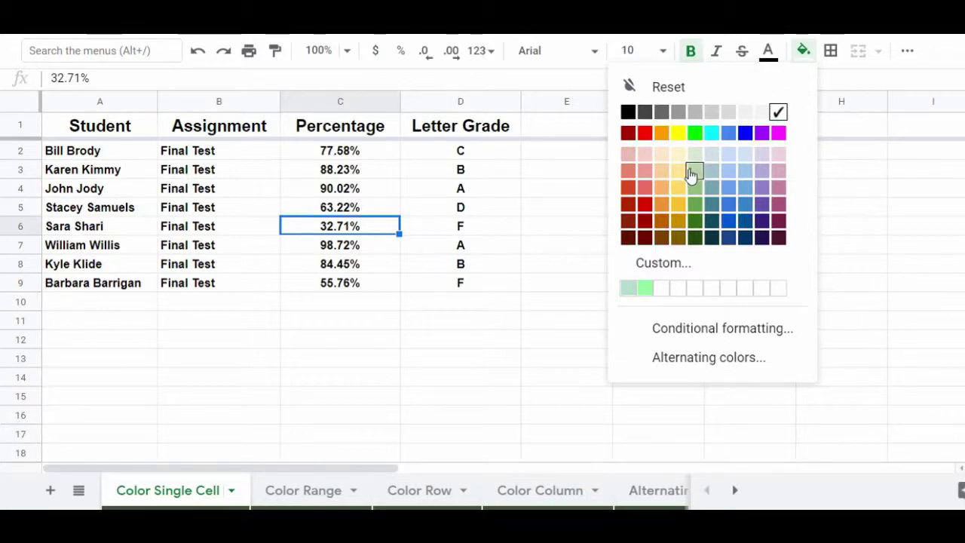
{"action": "left_click", "coordinate": [644, 135]}
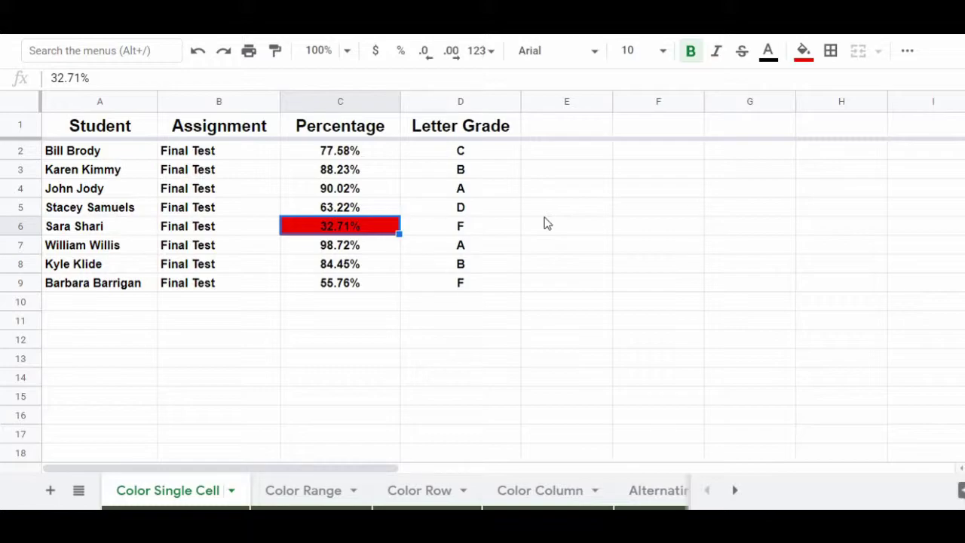
- Pick a custom yellow-orange fill color for the Student header cell A1
{"action": "left_click", "coordinate": [135, 123]}
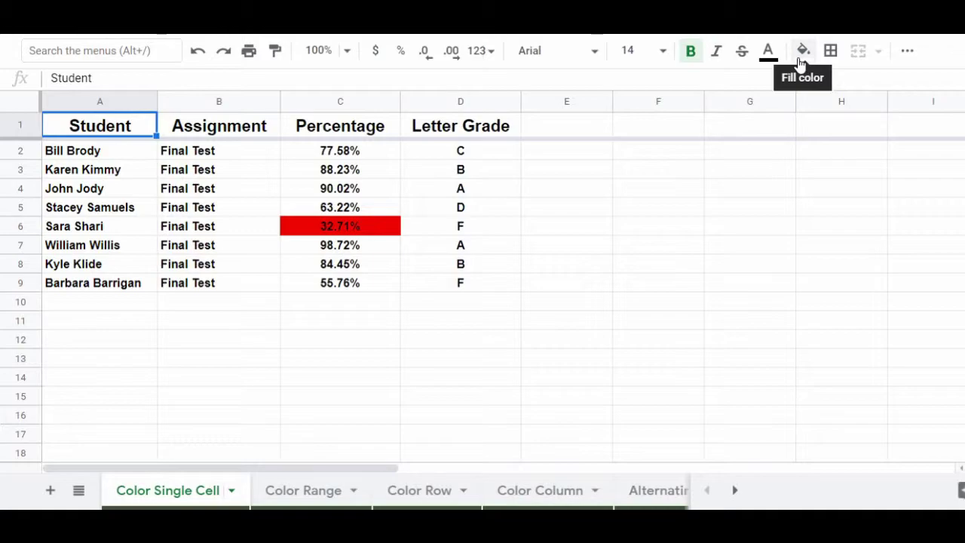
{"action": "left_click", "coordinate": [801, 61]}
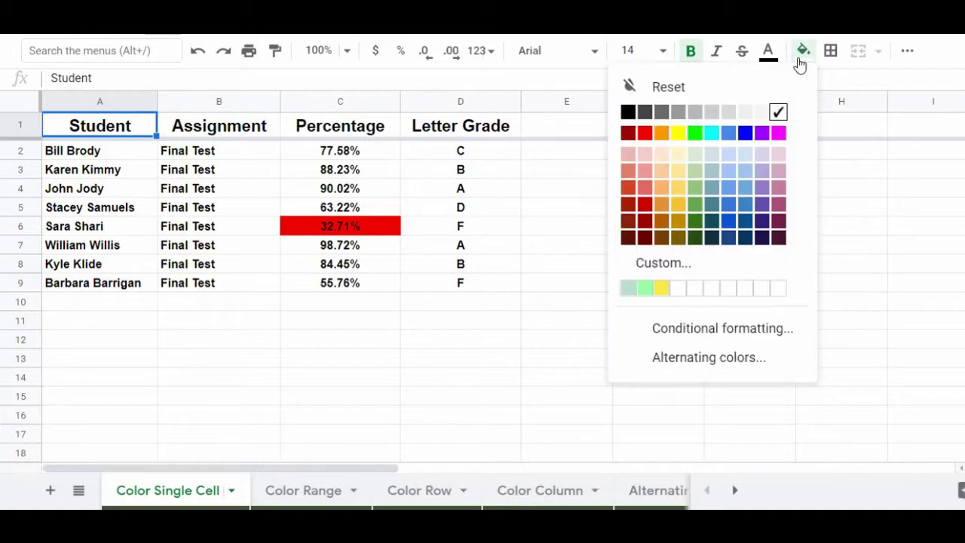
{"action": "left_click", "coordinate": [733, 259]}
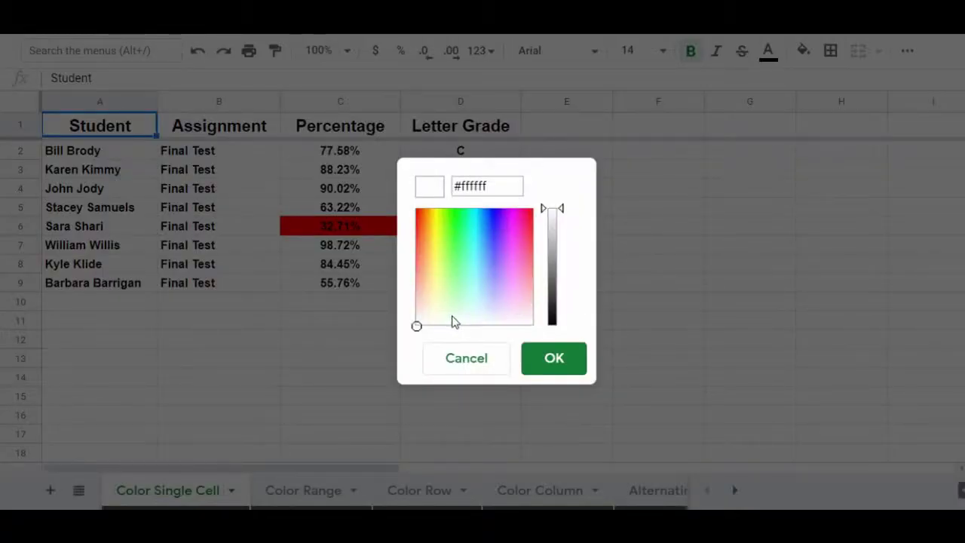
{"action": "left_click", "coordinate": [496, 257]}
{"action": "left_click", "coordinate": [495, 224]}
{"action": "left_click_drag", "start_coordinate": [454, 239], "coordinate": [427, 229]}
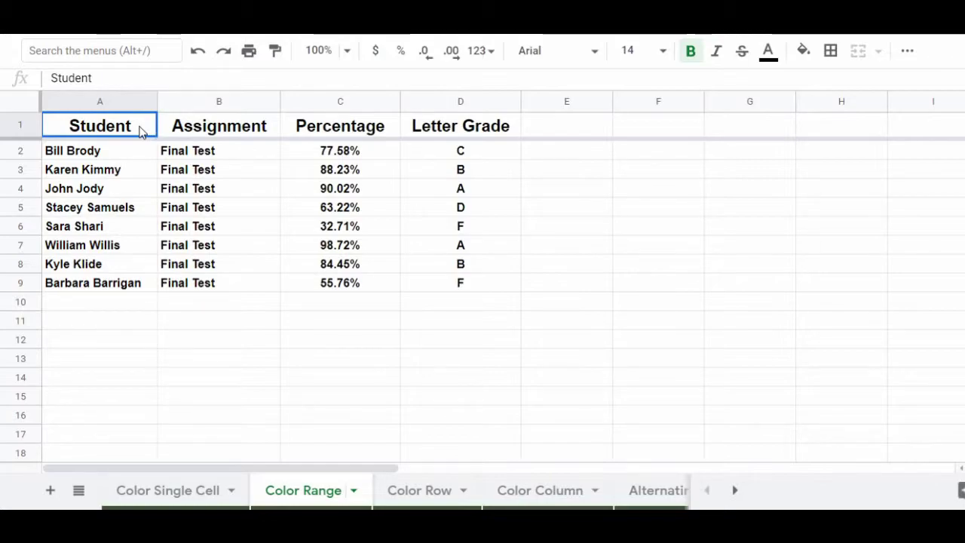
- Fill the header range A1:D1 on the Color Range sheet with cornflower blue
{"action": "left_click_drag", "start_coordinate": [205, 136], "coordinate": [457, 123]}
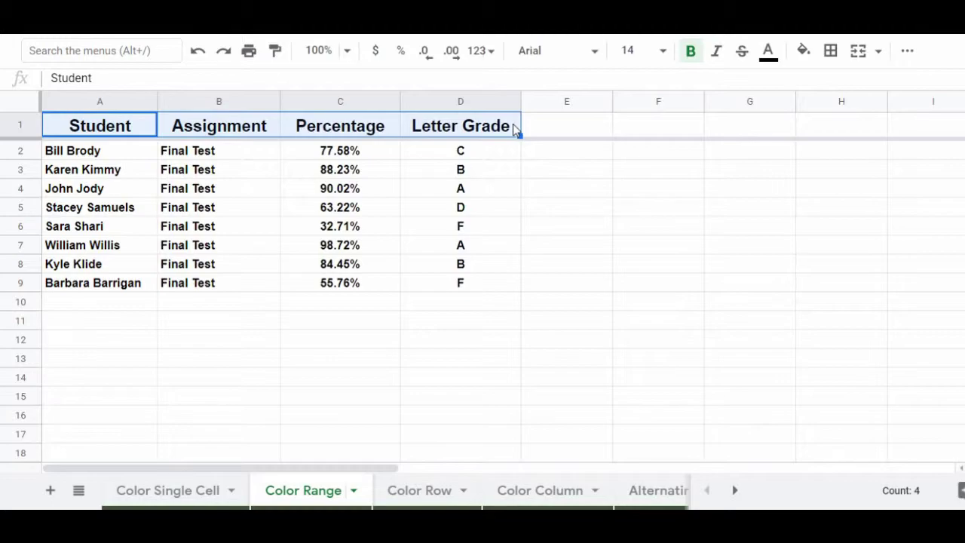
{"action": "left_click", "coordinate": [801, 53]}
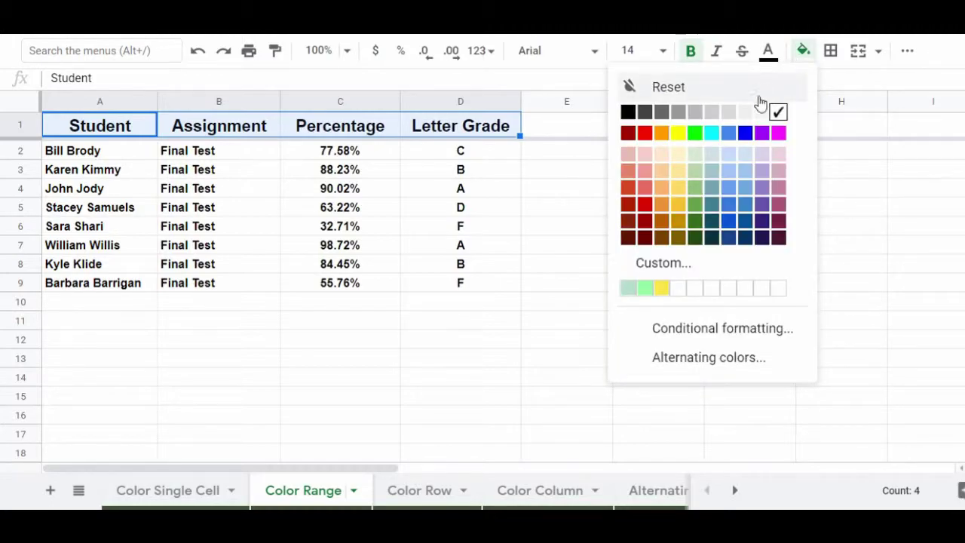
{"action": "left_click", "coordinate": [728, 134]}
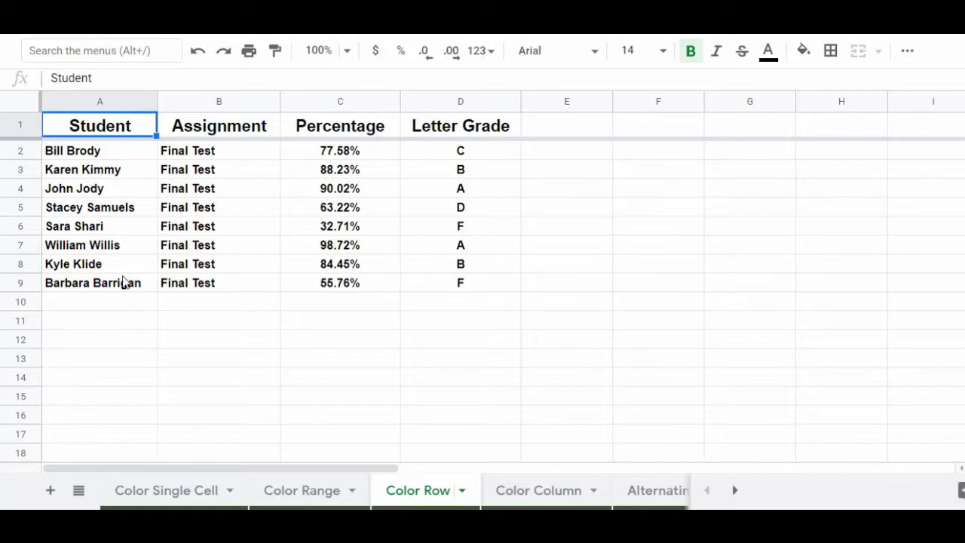
- Fill the whole of row 6 on the Color Row sheet with red
{"action": "left_click", "coordinate": [21, 226]}
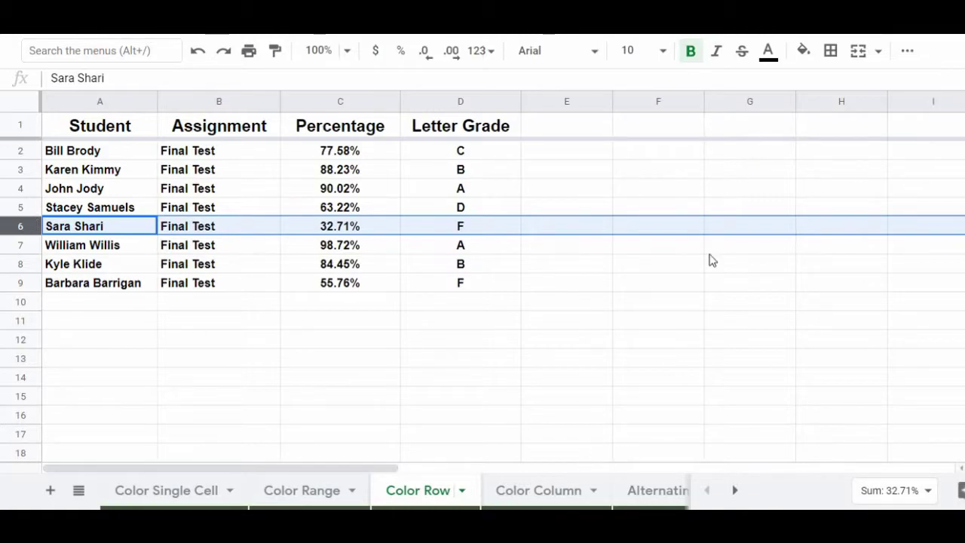
{"action": "left_click", "coordinate": [803, 54]}
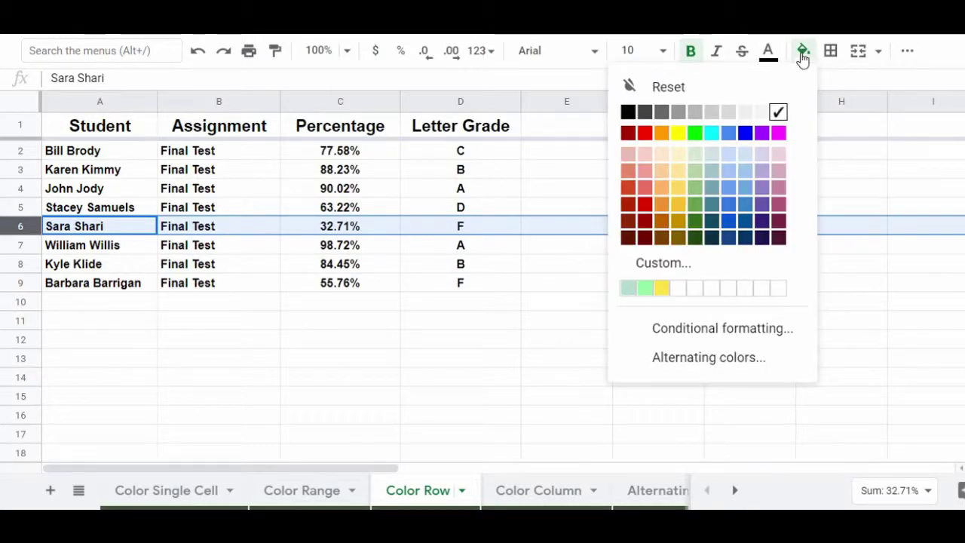
{"action": "left_click", "coordinate": [644, 134]}
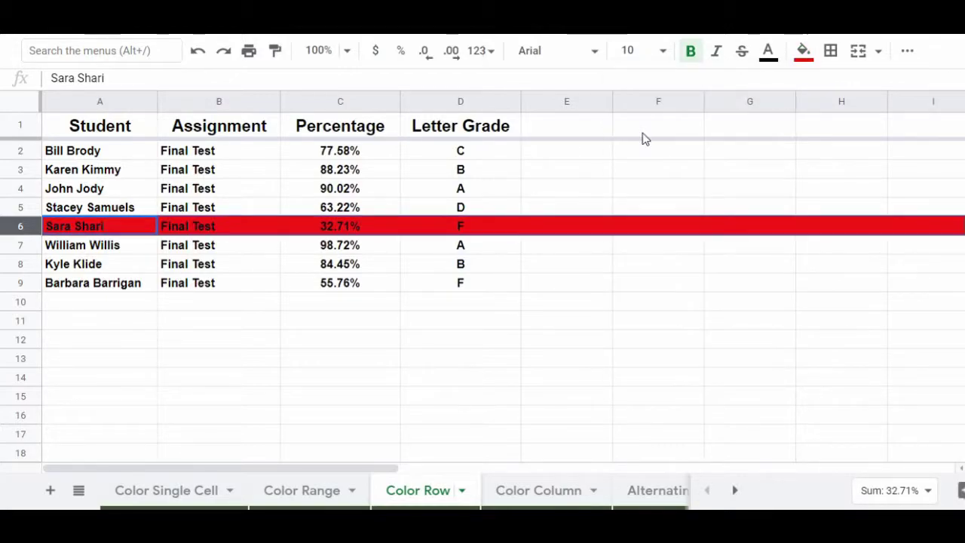
{"action": "left_click", "coordinate": [170, 303]}
- On the Color Column sheet, fill the entire Letter Grade column D with green
{"action": "left_click", "coordinate": [539, 490]}
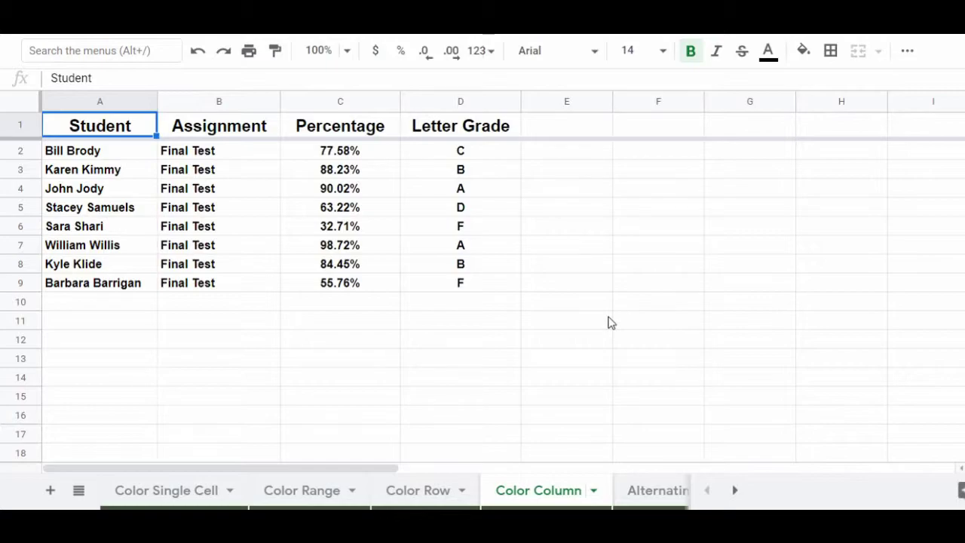
{"action": "left_click", "coordinate": [489, 100]}
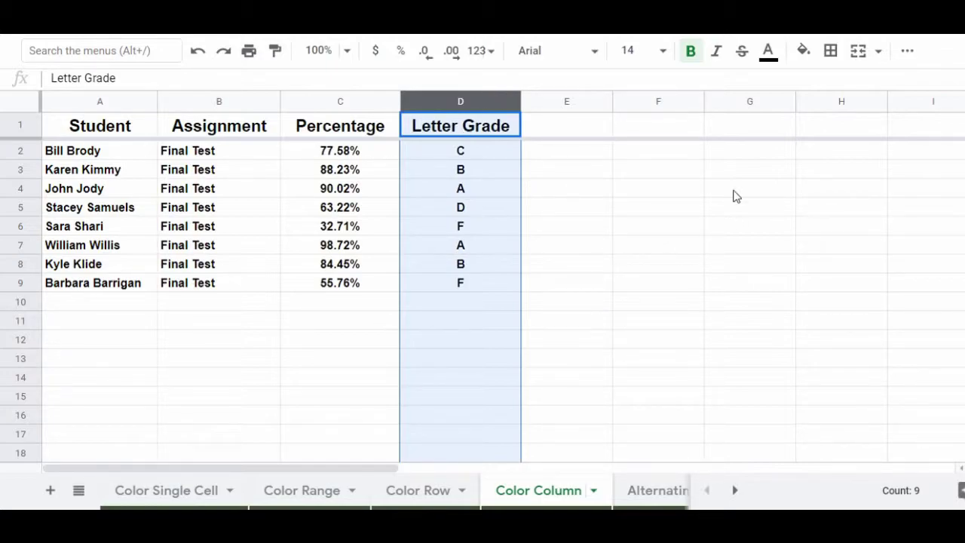
{"action": "left_click", "coordinate": [805, 63]}
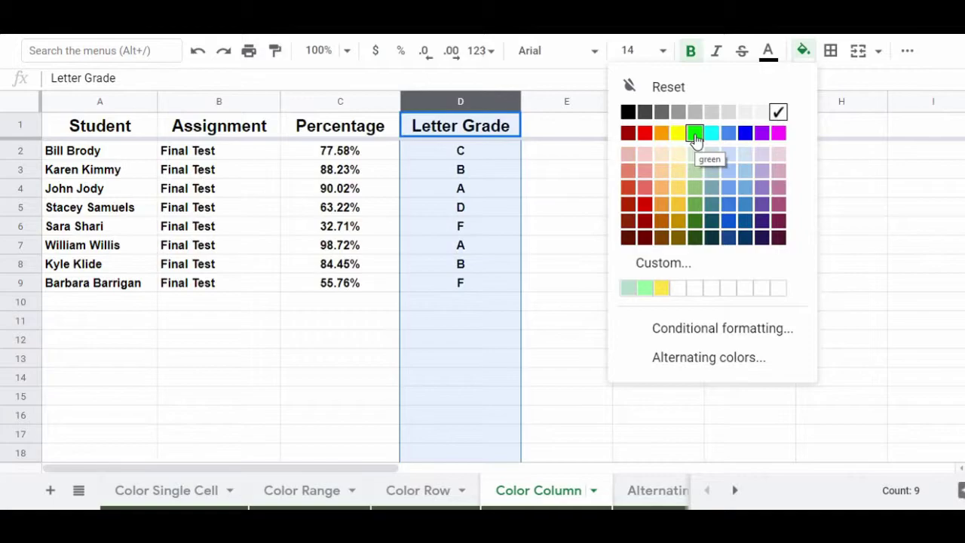
{"action": "left_click", "coordinate": [694, 137]}
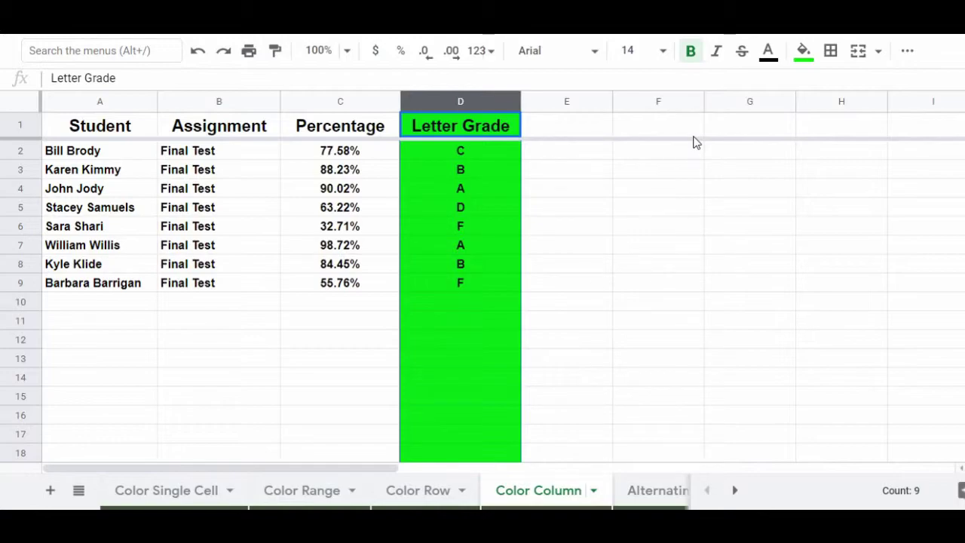
{"action": "left_click", "coordinate": [576, 172]}
- On the Alternating Colors sheet, apply alternating colors to the table range A1:D9
{"action": "left_click", "coordinate": [656, 490]}
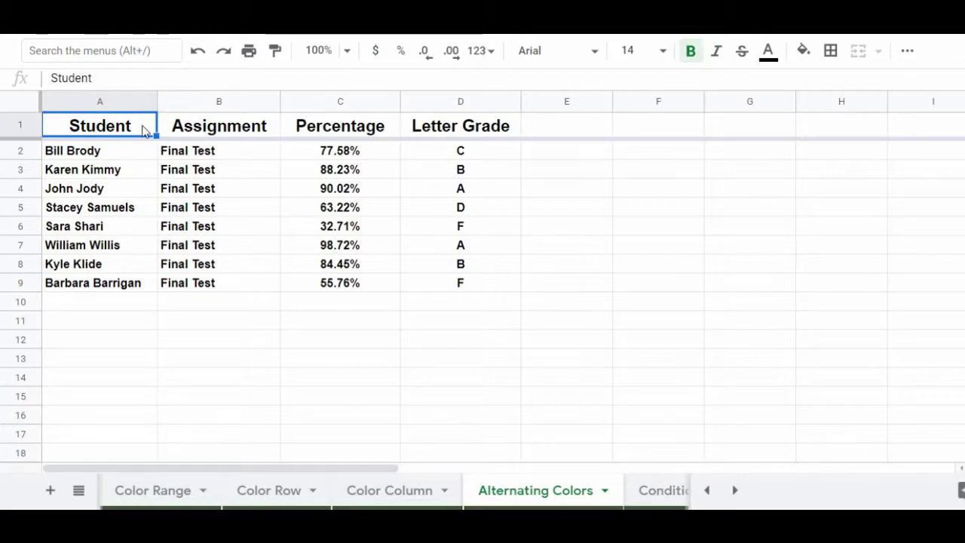
{"action": "mouse_move", "coordinate": [140, 129]}
{"action": "left_mouse_down"}
{"action": "mouse_move", "coordinate": [198, 196]}
{"action": "mouse_move", "coordinate": [492, 293]}
{"action": "left_mouse_up"}
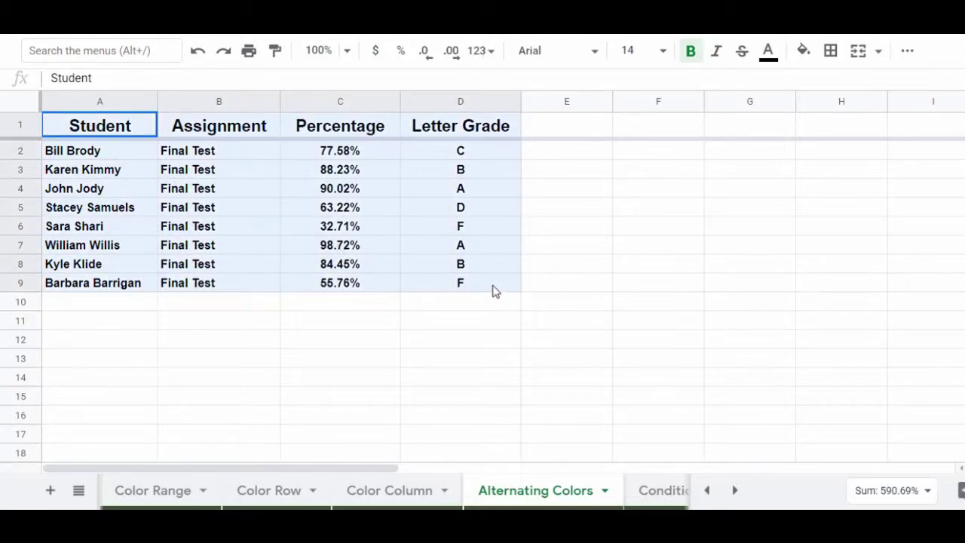
{"action": "left_click_drag", "start_coordinate": [498, 287], "coordinate": [498, 286]}
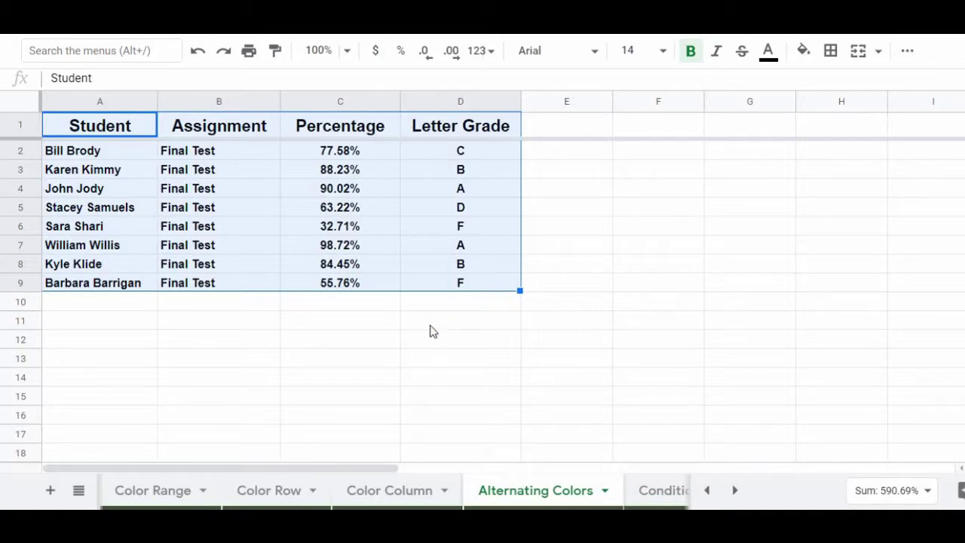
{"action": "left_click", "coordinate": [802, 52]}
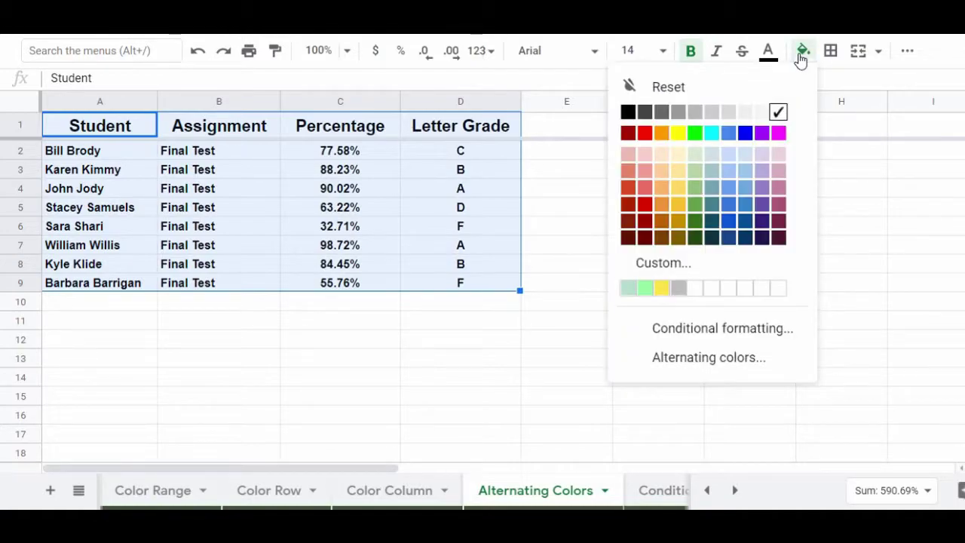
{"action": "left_click", "coordinate": [722, 360]}
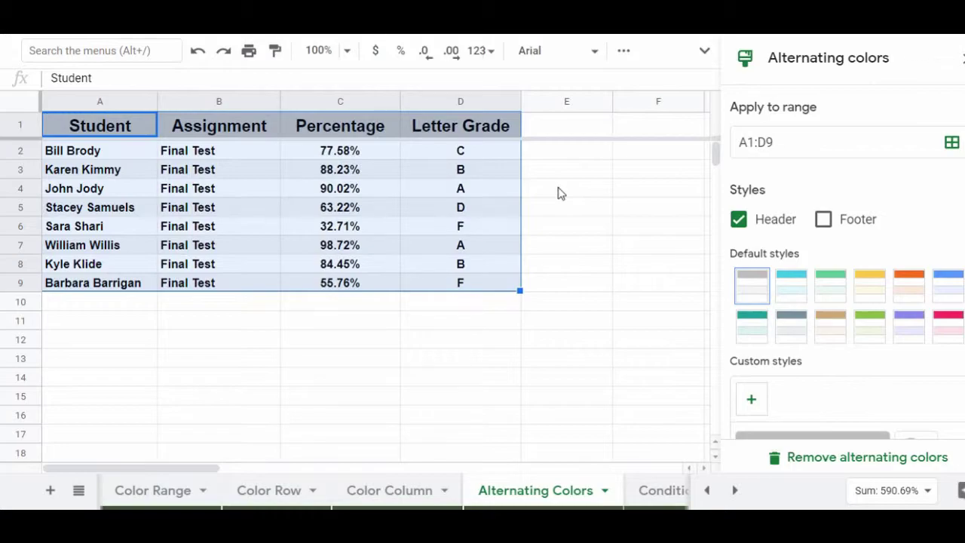
- Turn off the header style, choose the light cyan default style for the alternating colors, and apply it
{"action": "left_click", "coordinate": [739, 220]}
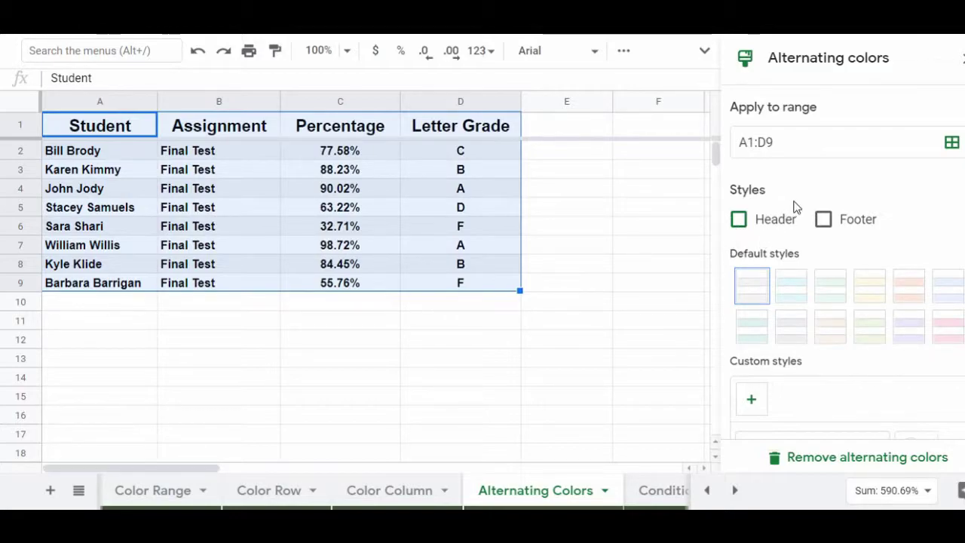
{"action": "left_click", "coordinate": [785, 300]}
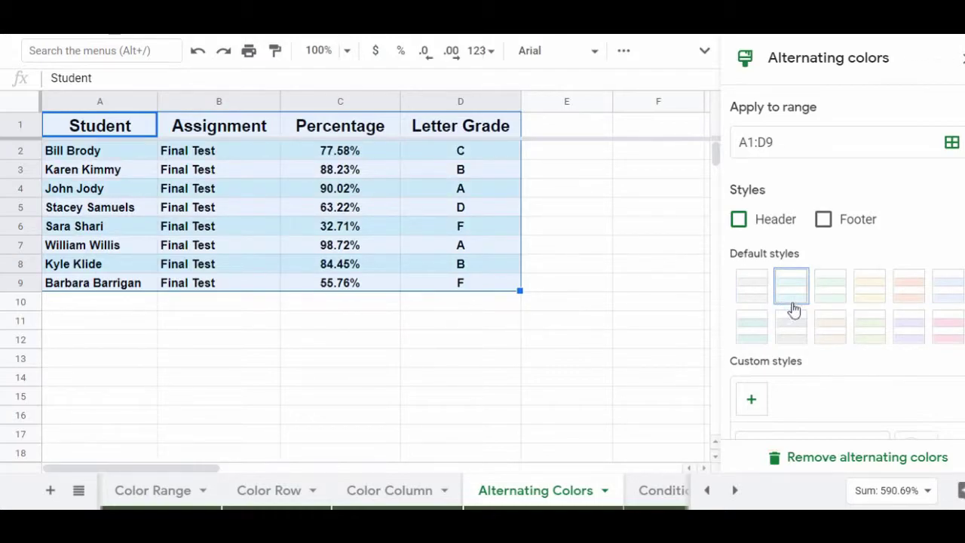
{"action": "scroll", "coordinate": [890, 358], "scroll_direction": "down", "scroll_amount": 2}
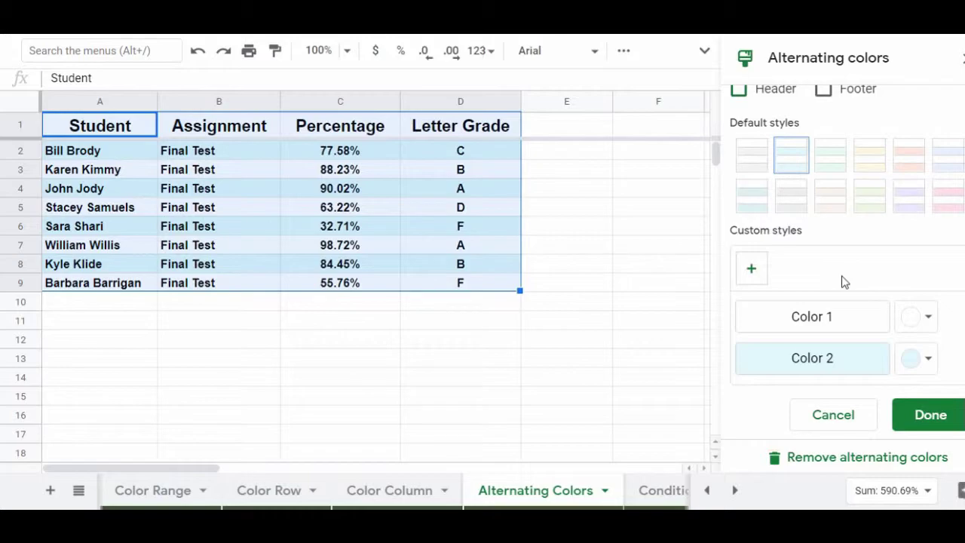
{"action": "left_click", "coordinate": [940, 420]}
{"action": "left_click", "coordinate": [609, 174]}
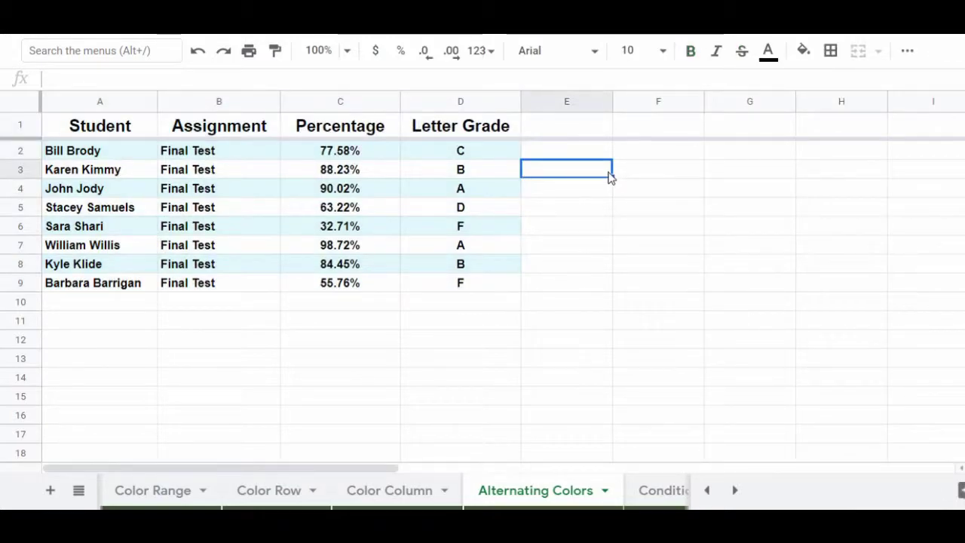
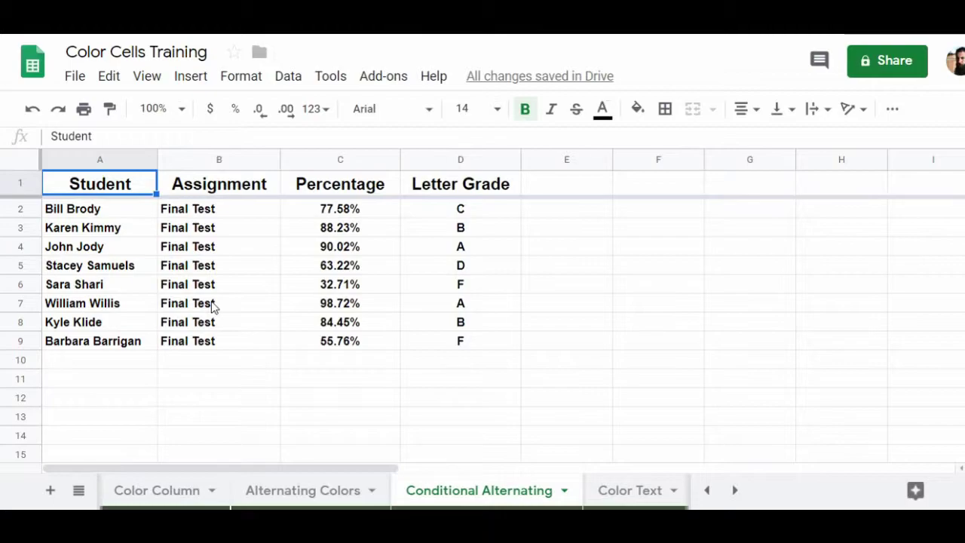
- Create a conditional formatting rule on the Conditional Alternating sheet and set its range to A1:k
{"action": "left_click", "coordinate": [252, 84]}
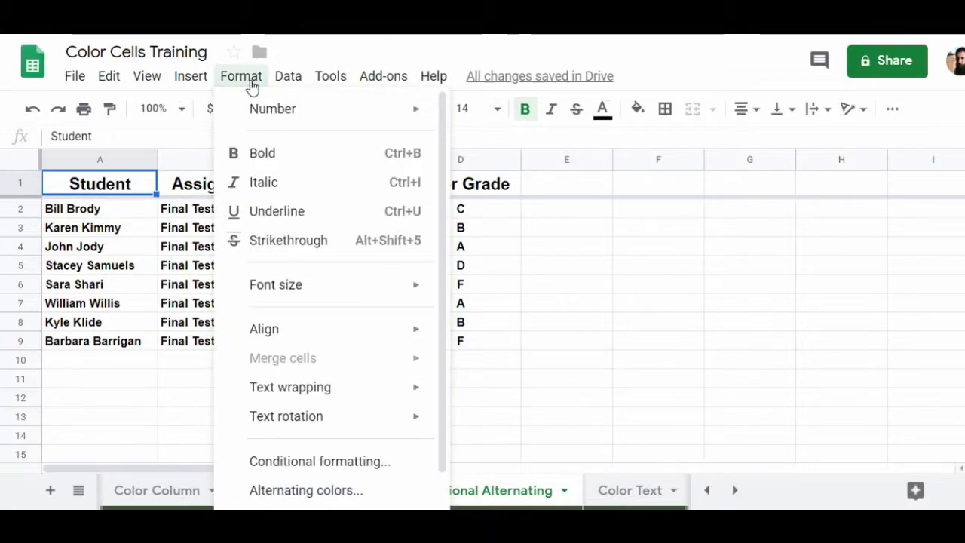
{"action": "left_click", "coordinate": [401, 461]}
{"action": "left_click", "coordinate": [827, 253]}
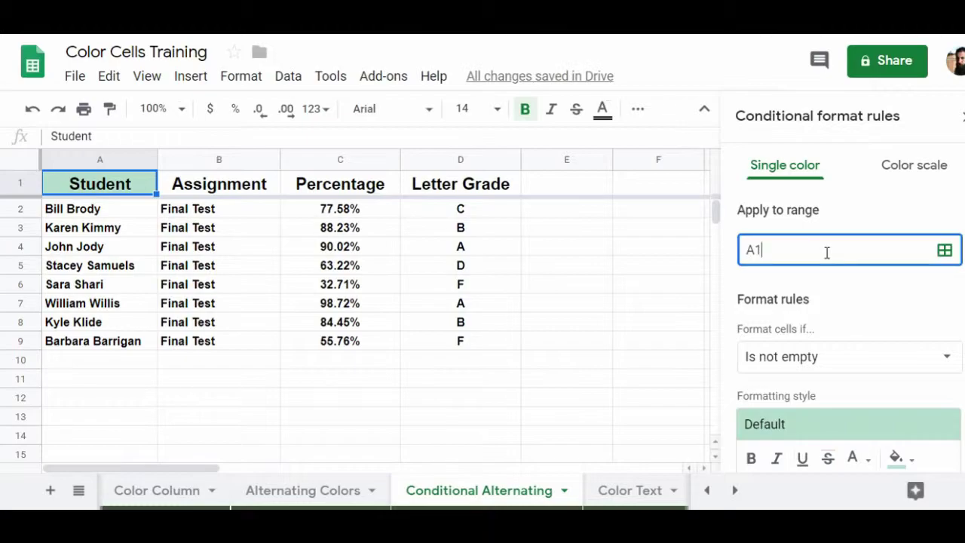
{"action": "type", "text": ":k"}
{"action": "left_click", "coordinate": [887, 315]}
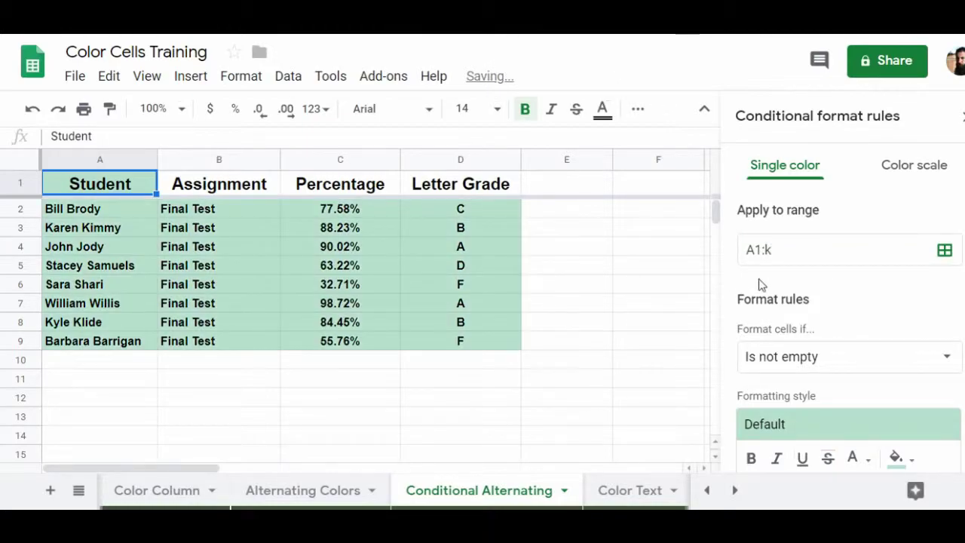
- Set the rule's condition to a custom formula and enter =iseven(column()) as the formula
{"action": "left_click", "coordinate": [891, 369]}
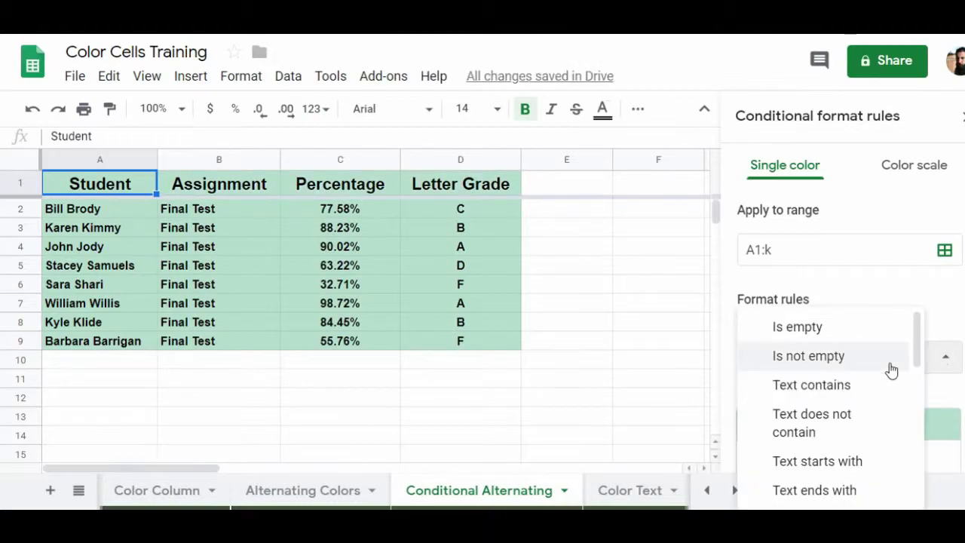
{"action": "scroll", "coordinate": [814, 380], "scroll_direction": "down", "scroll_amount": 3}
{"action": "scroll", "coordinate": [830, 398], "scroll_direction": "down", "scroll_amount": 3}
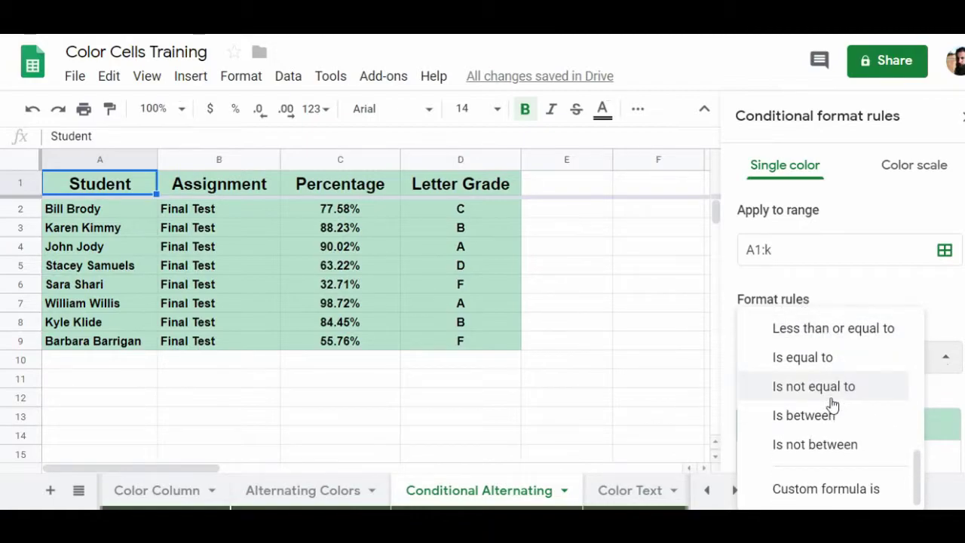
{"action": "left_click", "coordinate": [828, 490]}
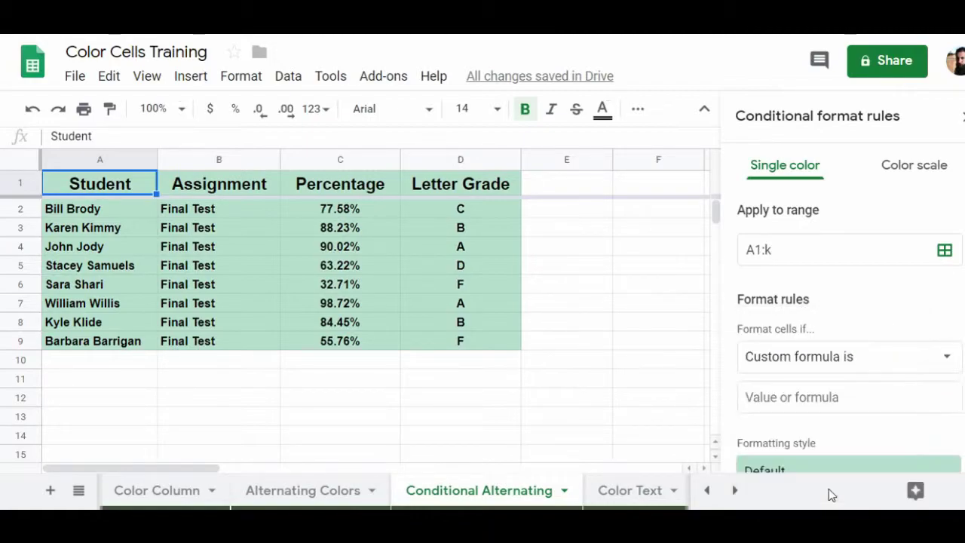
{"action": "left_click", "coordinate": [802, 398]}
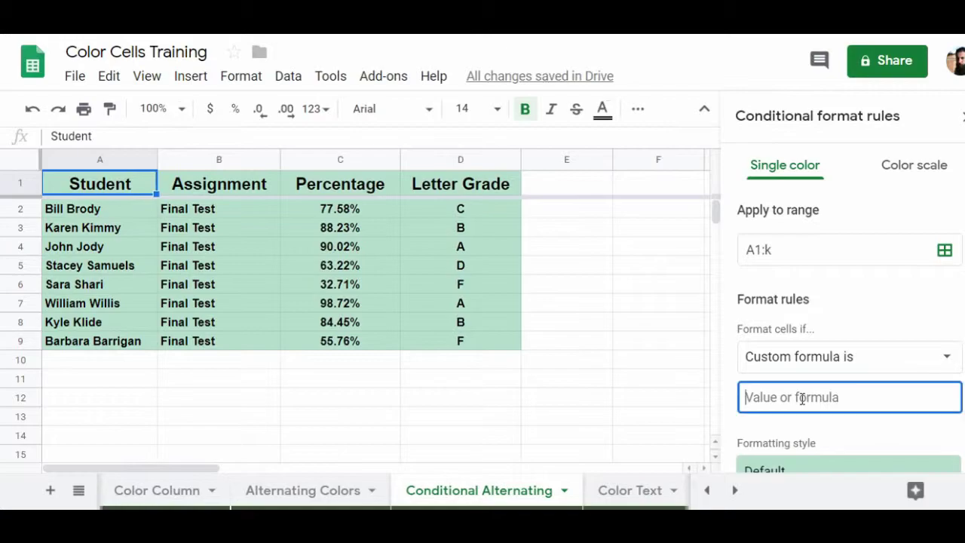
{"action": "type", "text": "=iseven"}
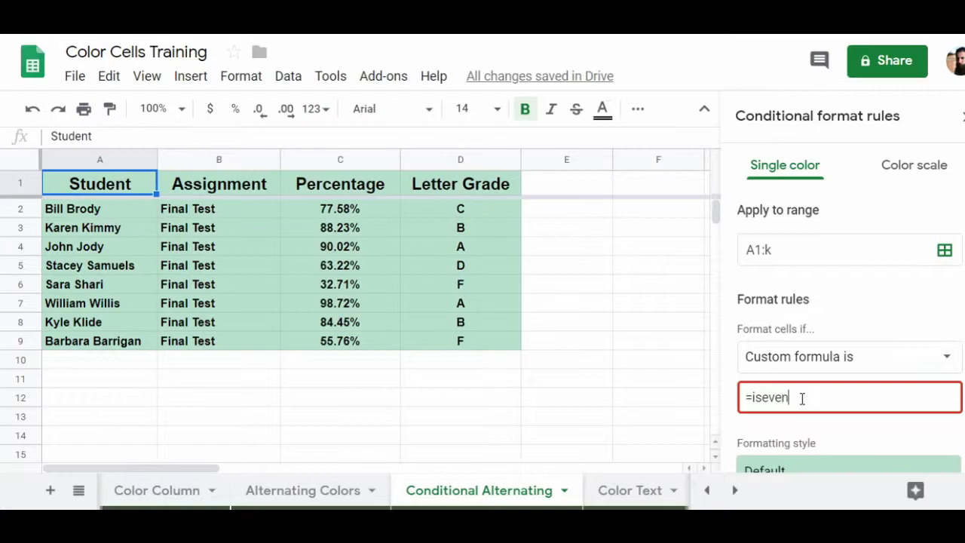
{"action": "type", "text": "(colum"}
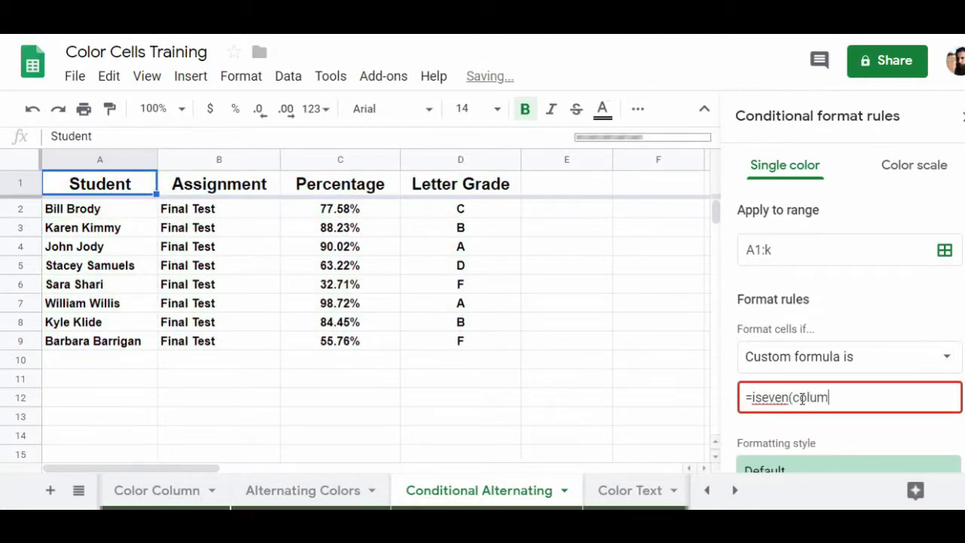
{"action": "type", "text": "n())"}
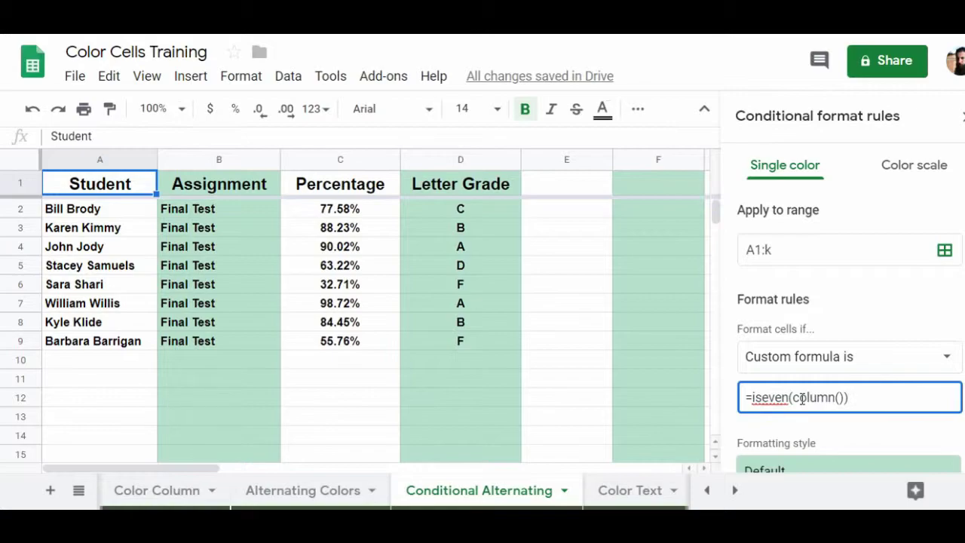
- Change the custom formula's function from iseven to isodd so that it reads =isodd(column())
{"action": "left_click", "coordinate": [802, 389]}
{"action": "key", "text": "BackSpace"}
{"action": "key", "text": "BackSpace"}
{"action": "key", "text": "BackSpace"}
{"action": "key", "text": "BackSpace"}
{"action": "type", "text": "odd"}
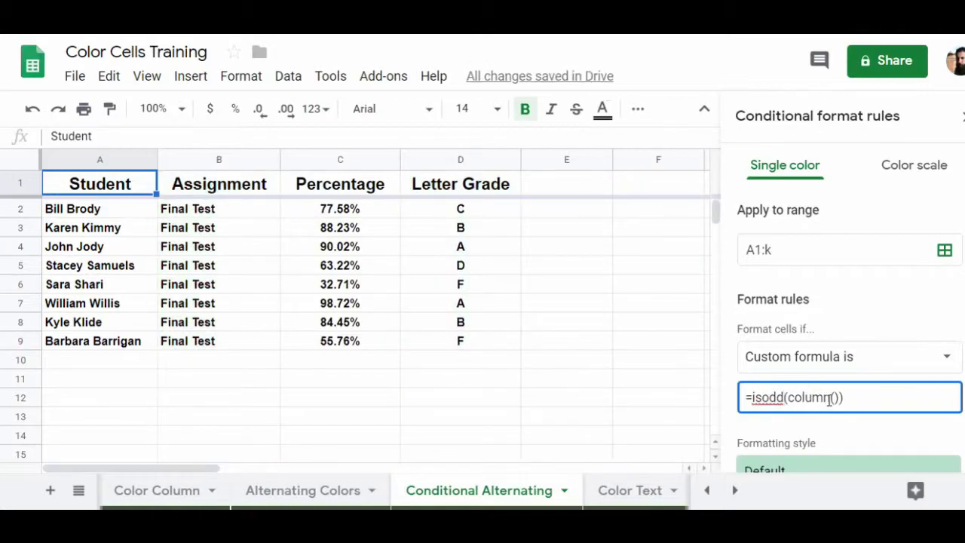
- Replace column with row in the custom formula so that it reads =isodd(row())
{"action": "left_click", "coordinate": [833, 398]}
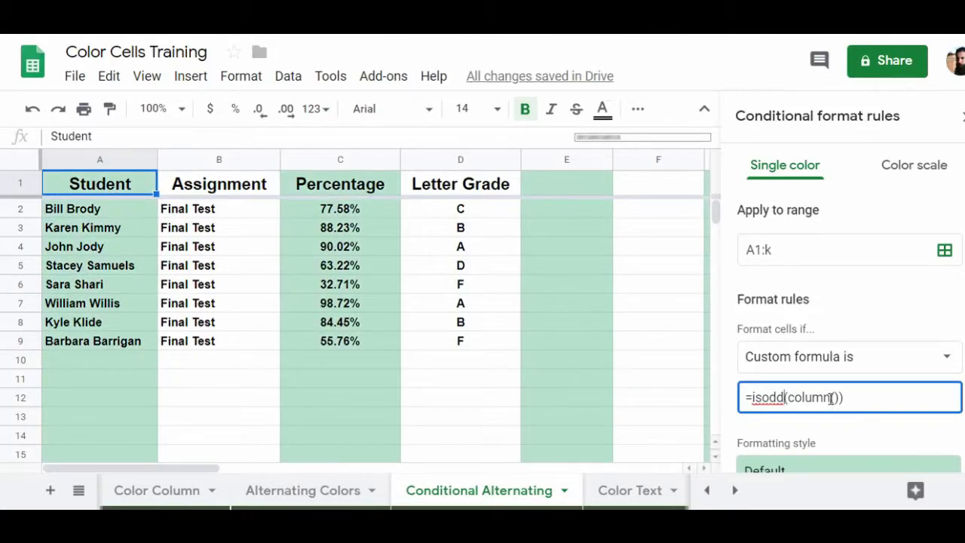
{"action": "key", "text": "BackSpace"}
{"action": "key", "text": "BackSpace"}
{"action": "key", "text": "BackSpace"}
{"action": "key", "text": "BackSpace"}
{"action": "key", "text": "BackSpace"}
{"action": "key", "text": "BackSpace"}
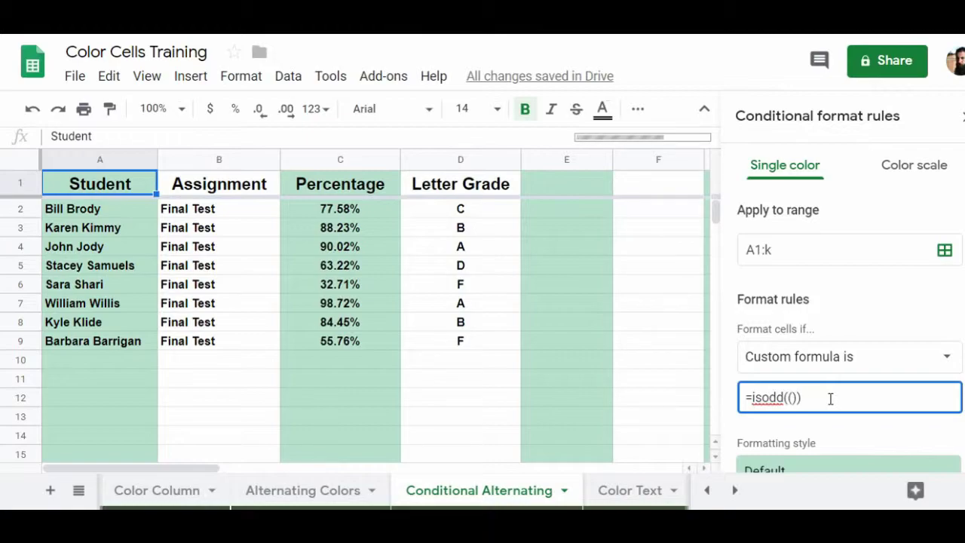
{"action": "type", "text": "row"}
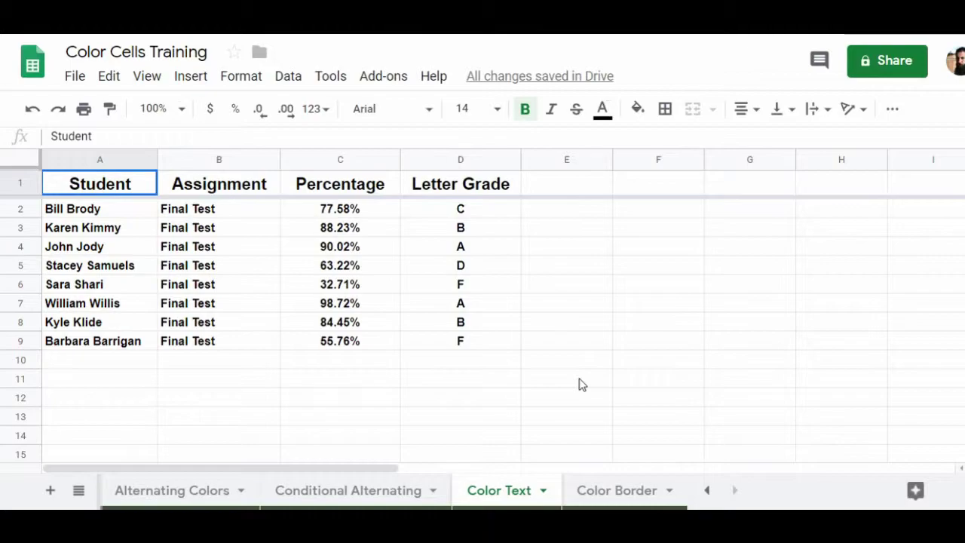
- On the Color Text sheet, set the text color of percentage cell C6 to red
{"action": "left_click", "coordinate": [343, 288]}
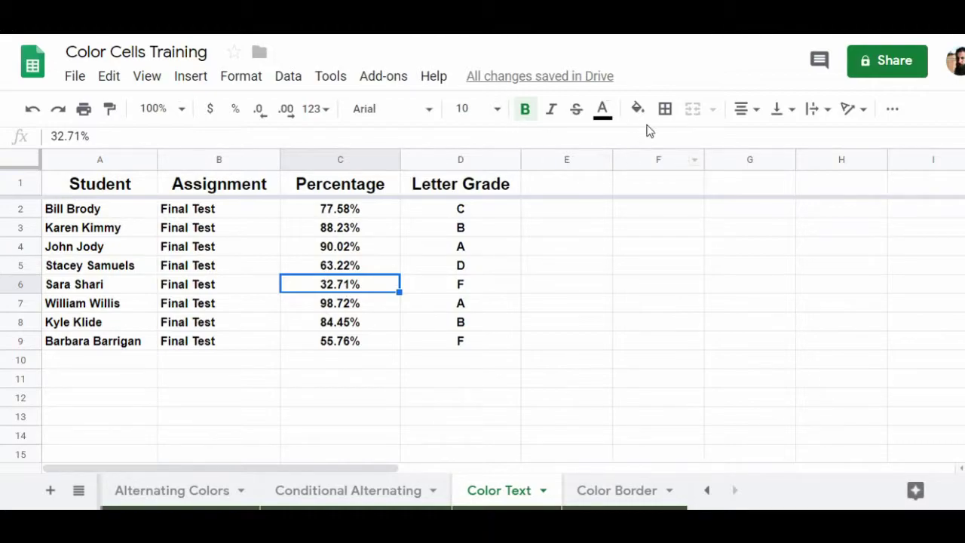
{"action": "left_click", "coordinate": [599, 112]}
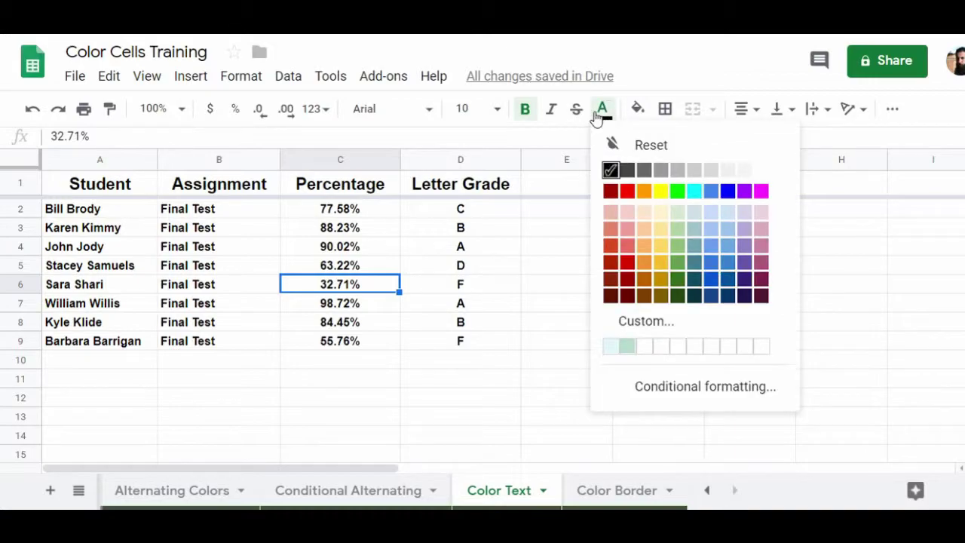
{"action": "left_click", "coordinate": [628, 193]}
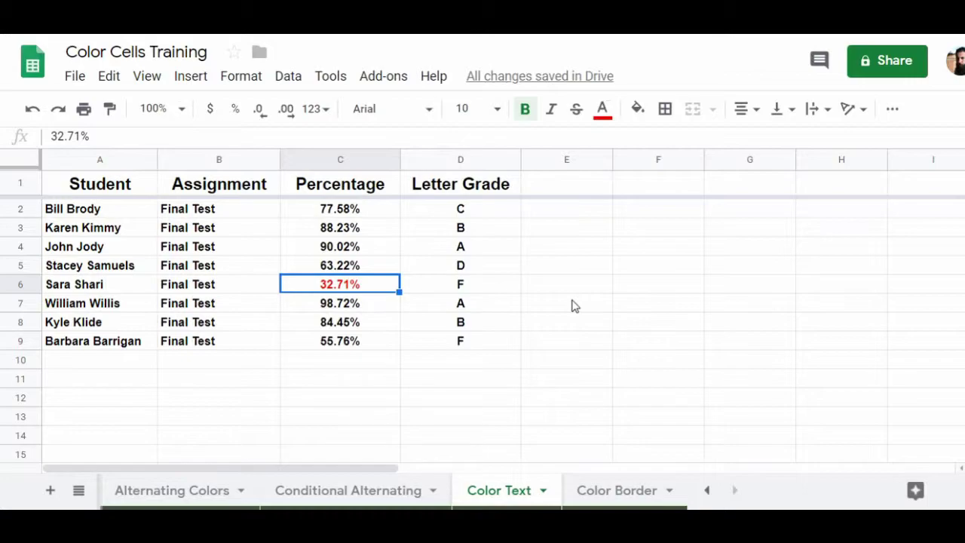
- On the Color Border sheet, apply red borders to all cells in the table range A1:D9, then return to cell A1
{"action": "key", "text": "ctrl+shift+Page_Down"}
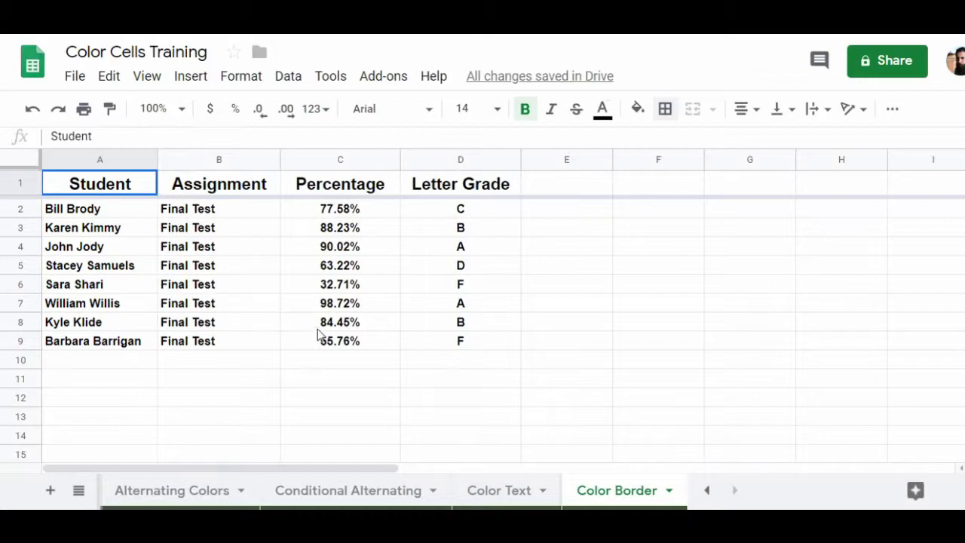
{"action": "left_click", "coordinate": [491, 343], "text": "shift"}
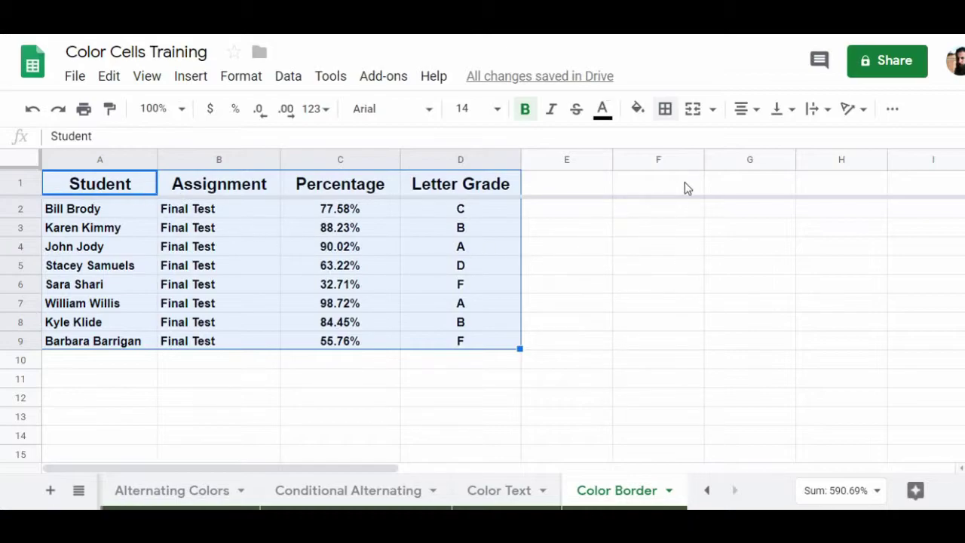
{"action": "left_click", "coordinate": [661, 120]}
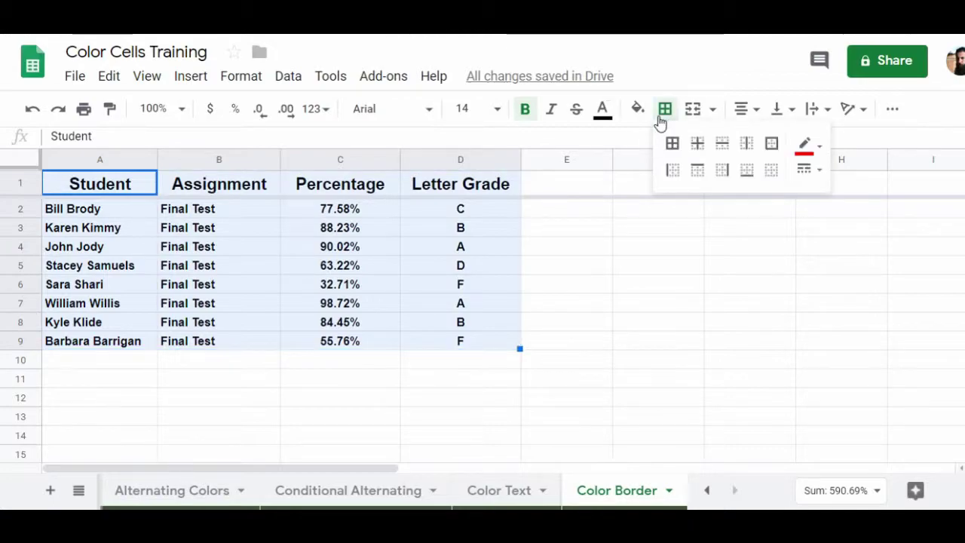
{"action": "left_click", "coordinate": [806, 149]}
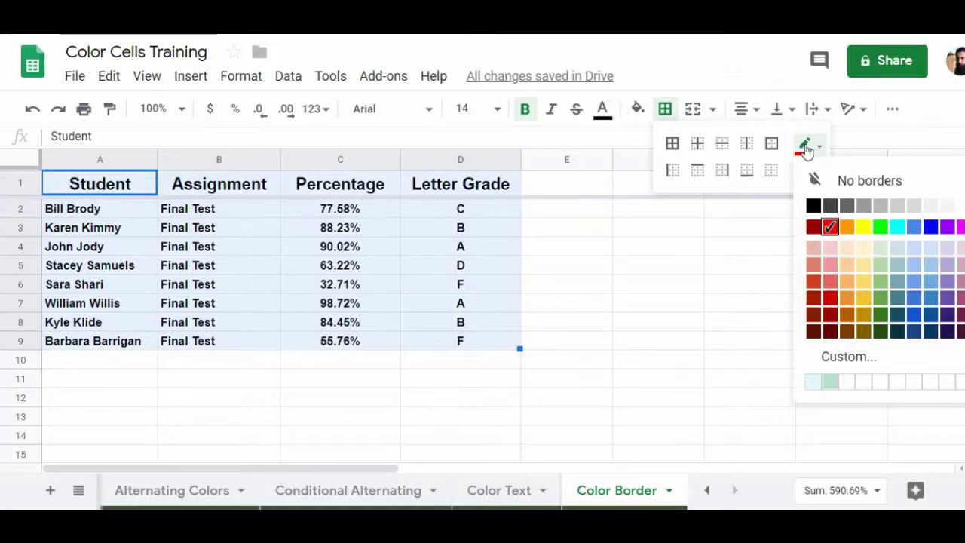
{"action": "left_click", "coordinate": [829, 228]}
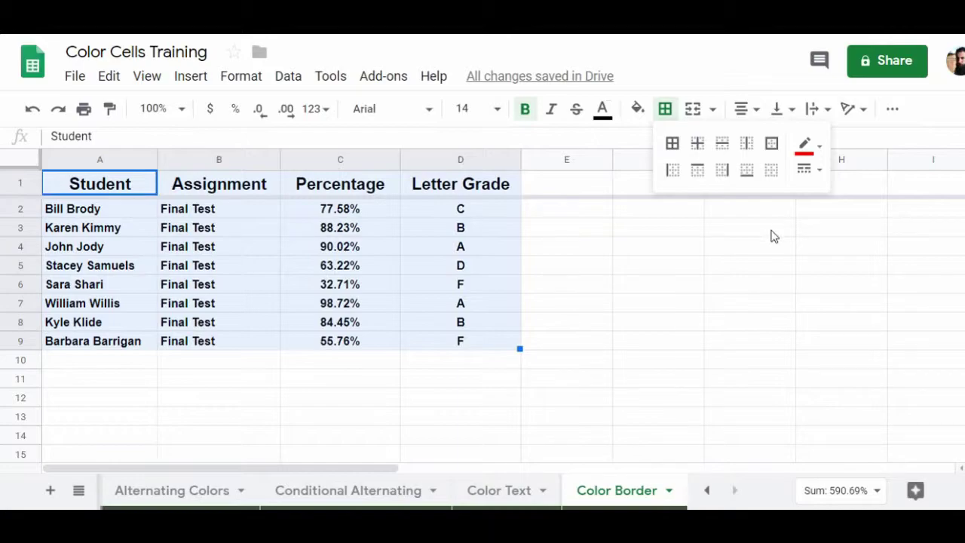
{"action": "left_click", "coordinate": [672, 146]}
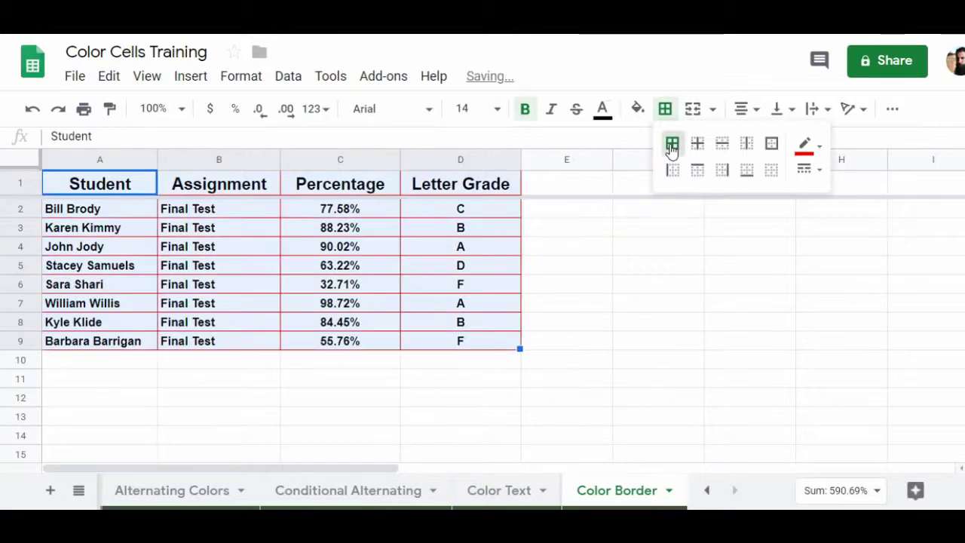
{"action": "left_click", "coordinate": [559, 234]}
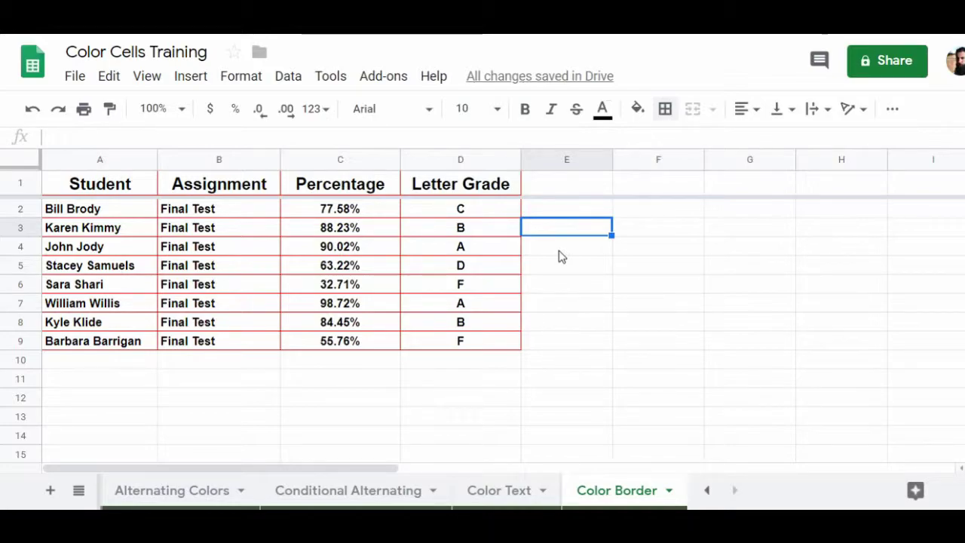
{"action": "key", "text": "ctrl+Home"}
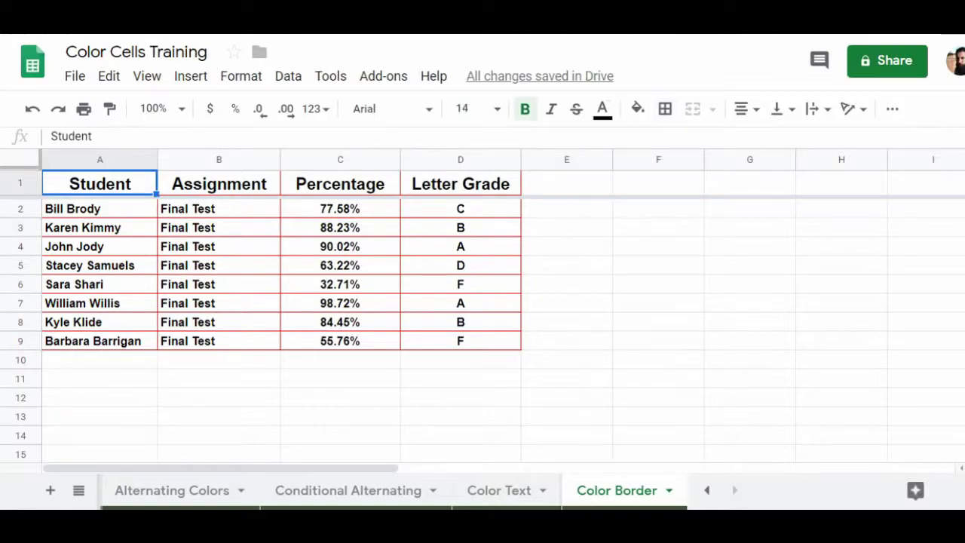